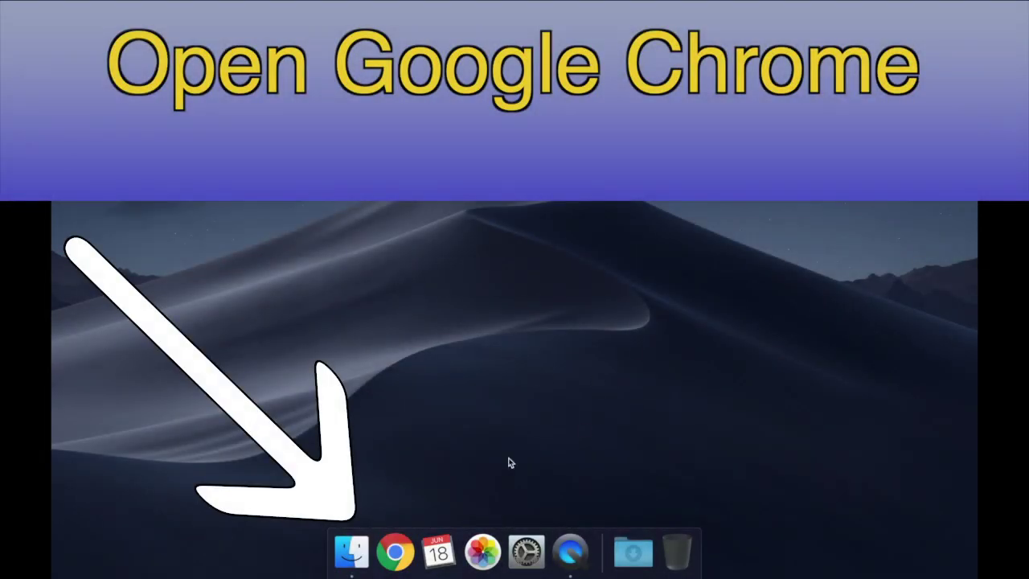
Step: Launch Chrome and start Turn on sync from the profile menu
{"action": "left_click", "coordinate": [395, 552]}
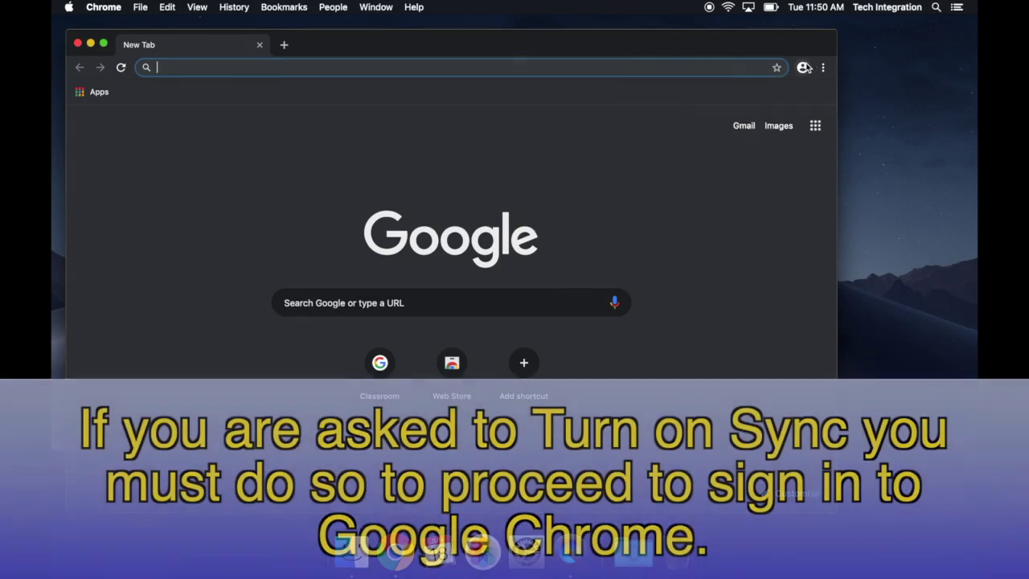
{"action": "left_click", "coordinate": [802, 67]}
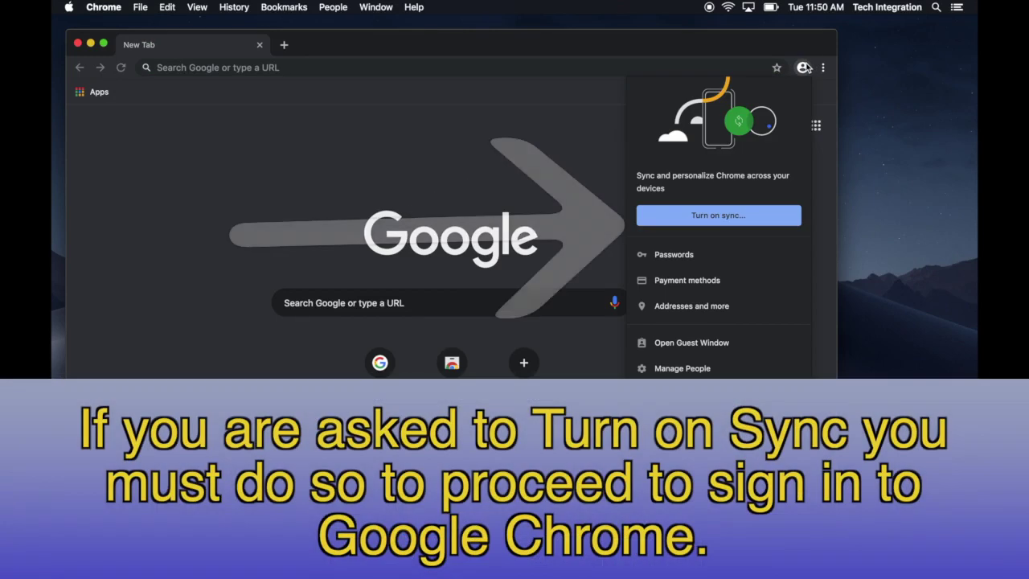
{"action": "left_click", "coordinate": [703, 217]}
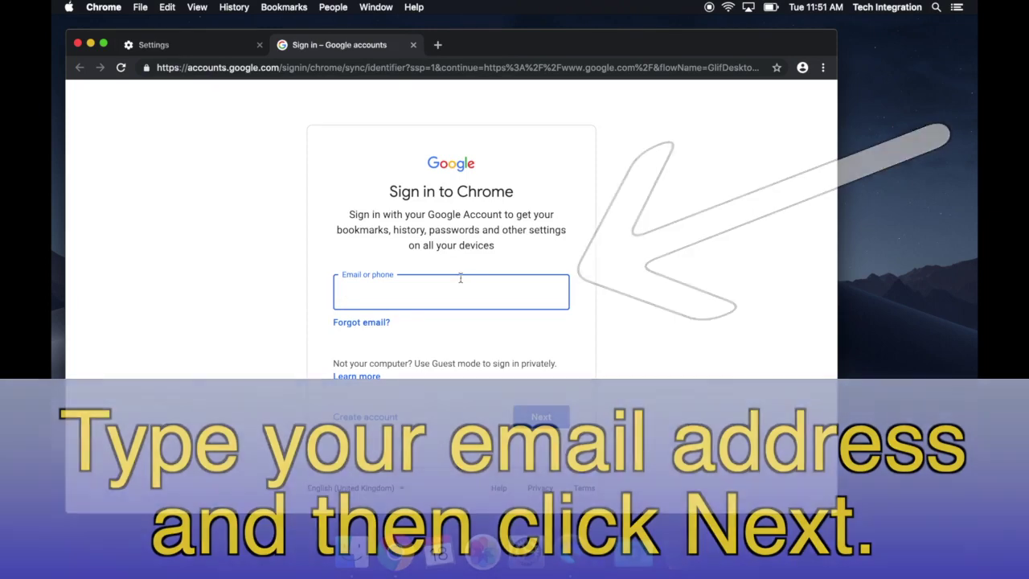
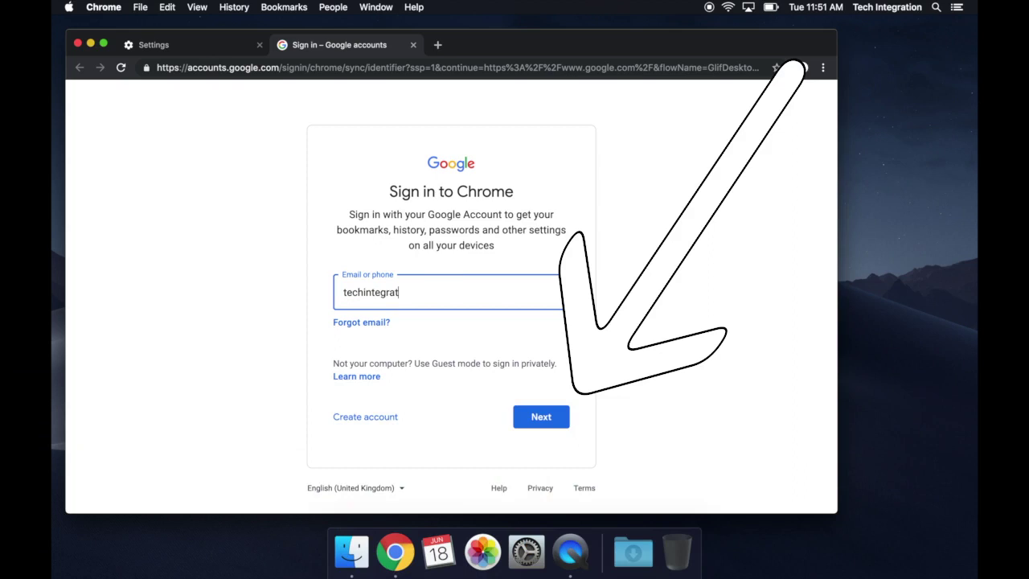
Step: Enter the school account's email address, then its password, on the Google sign-in page
{"action": "key", "text": "Return"}
{"action": "type", "text": "•••"}
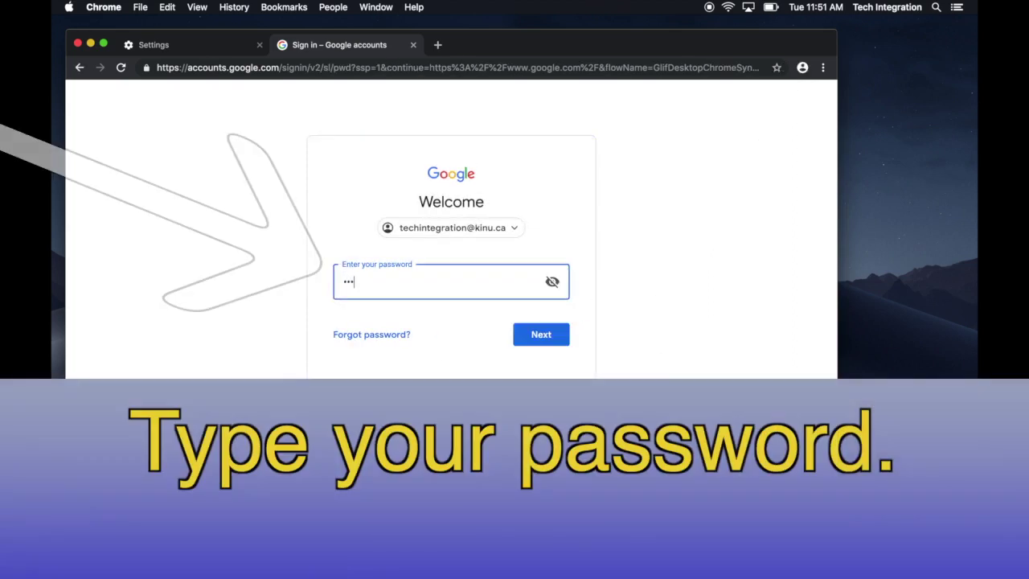
{"action": "type", "text": "•••••"}
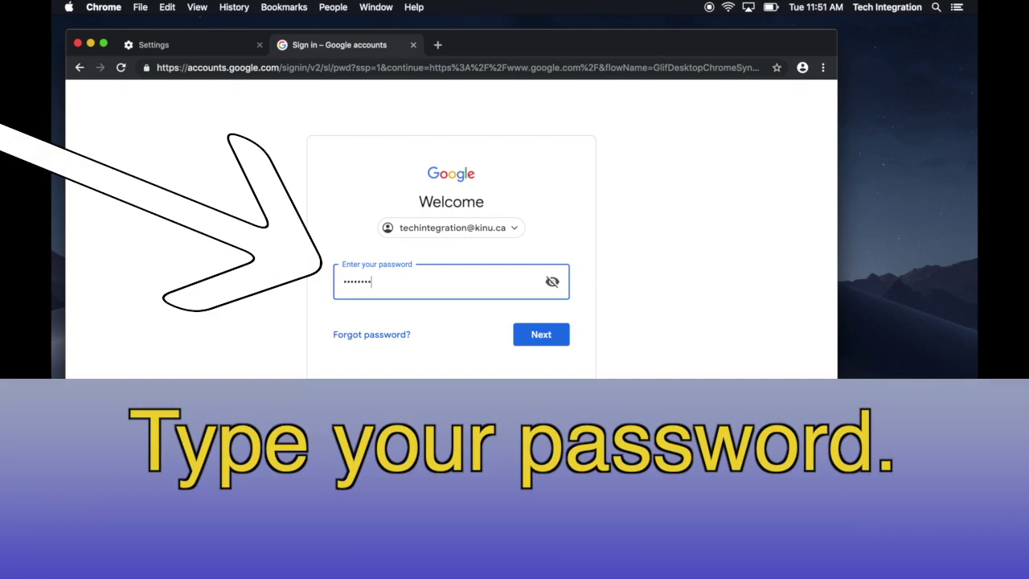
{"action": "key", "text": "Return"}
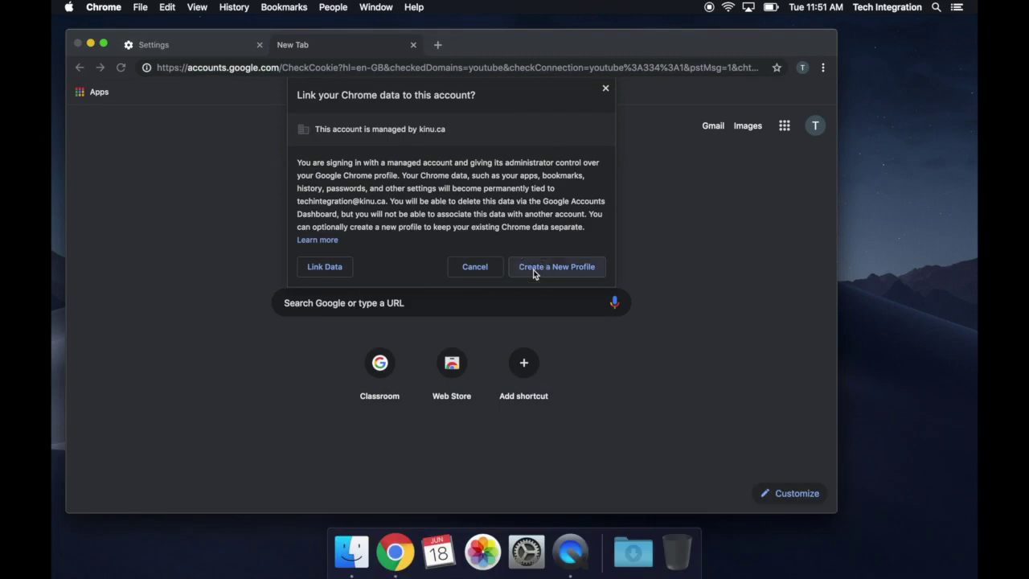
Step: Keep the account's data in a new profile and confirm turning on sync
{"action": "left_click", "coordinate": [533, 269]}
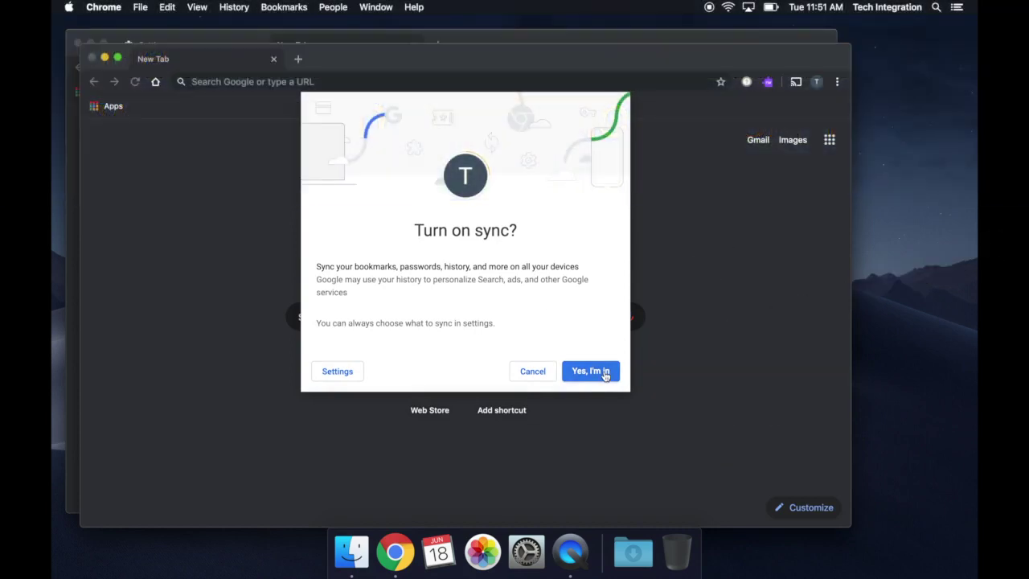
{"action": "left_click", "coordinate": [604, 373]}
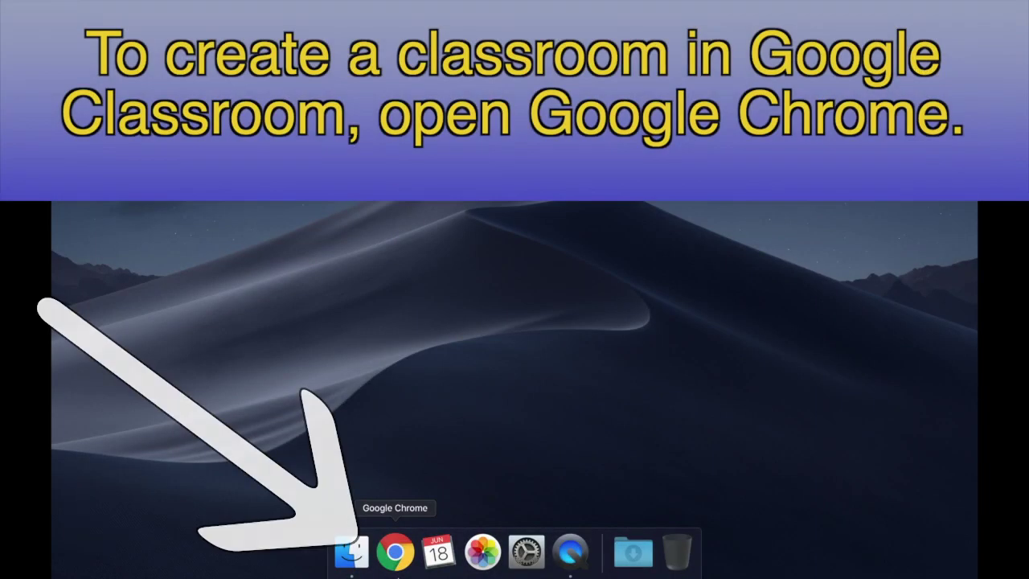
Step: Reopen Chrome and bring up the Google apps menu
{"action": "left_click", "coordinate": [402, 558]}
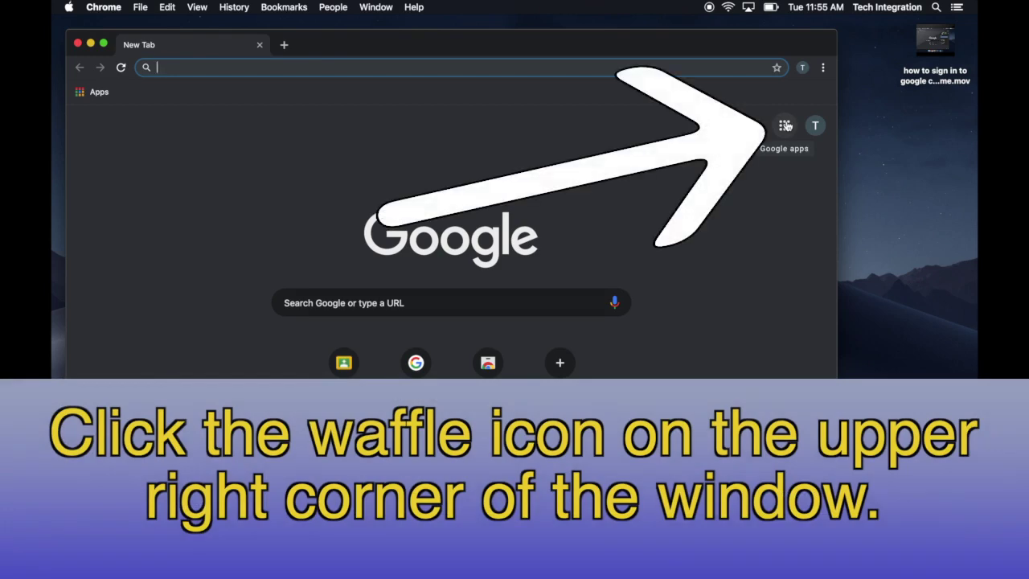
{"action": "left_click", "coordinate": [784, 126]}
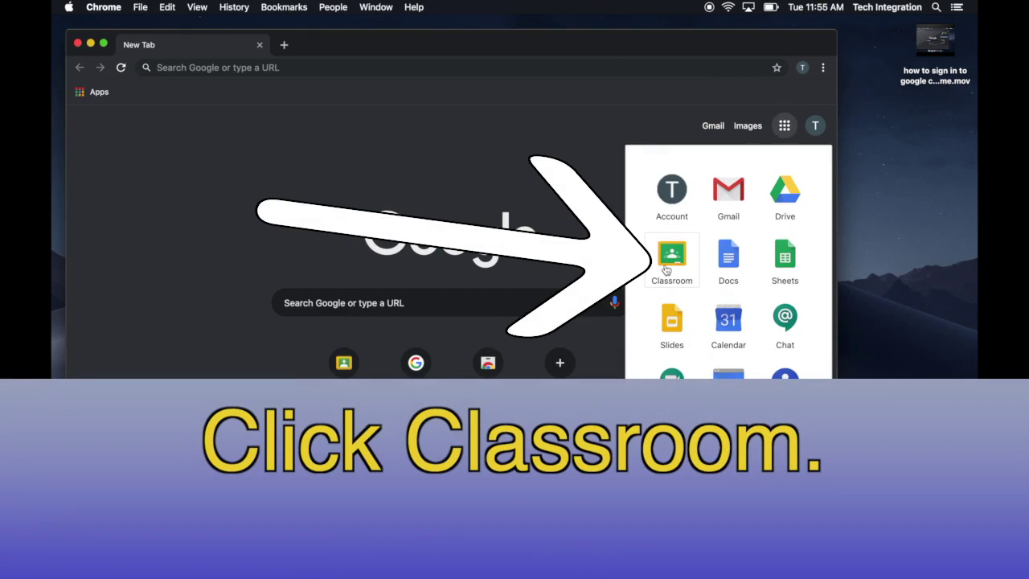
Step: Go to Classroom, re-enter the account password, and bring up the join/create class menu
{"action": "left_click", "coordinate": [666, 271]}
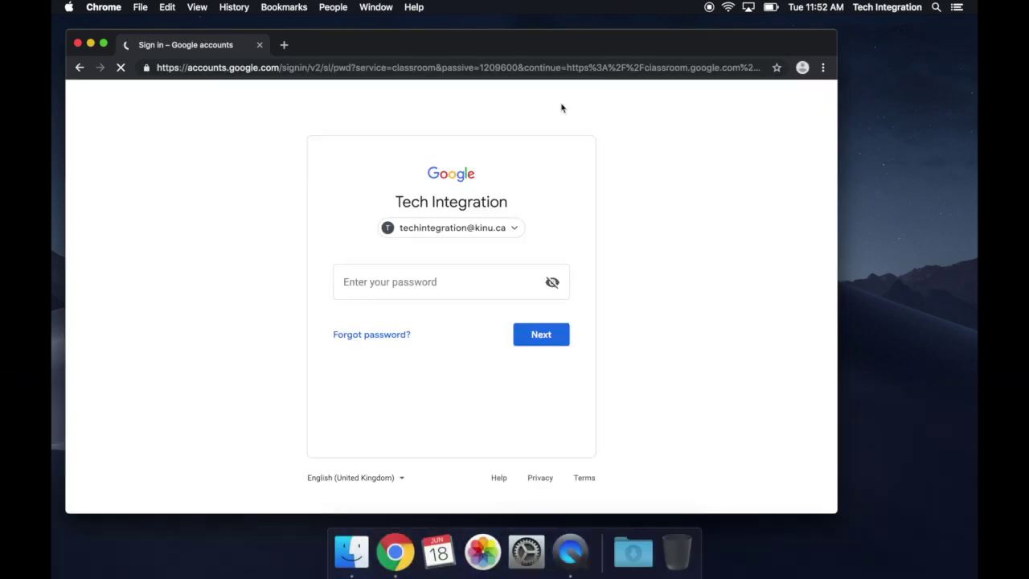
{"action": "type", "text": "********"}
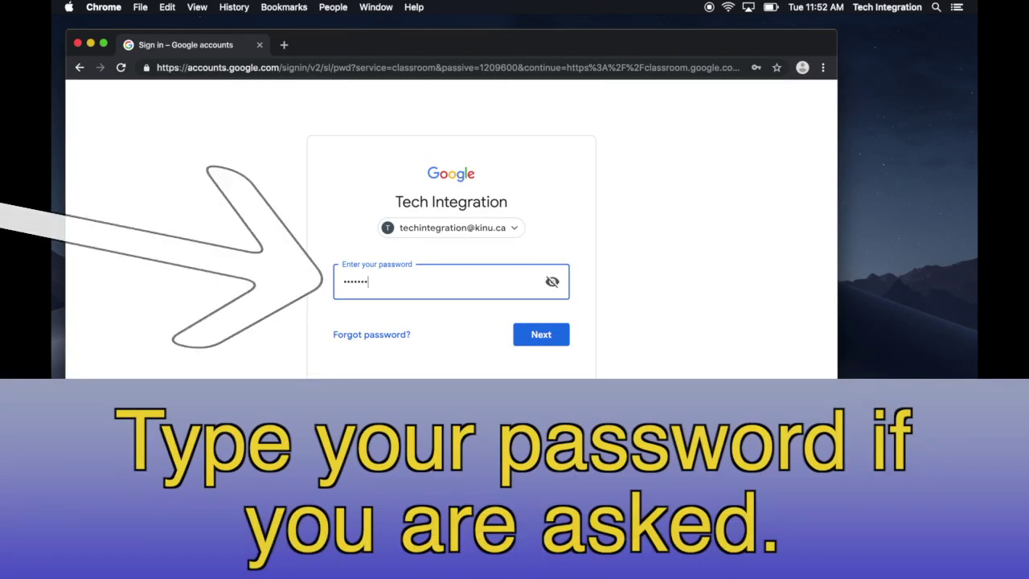
{"action": "key", "text": "Return"}
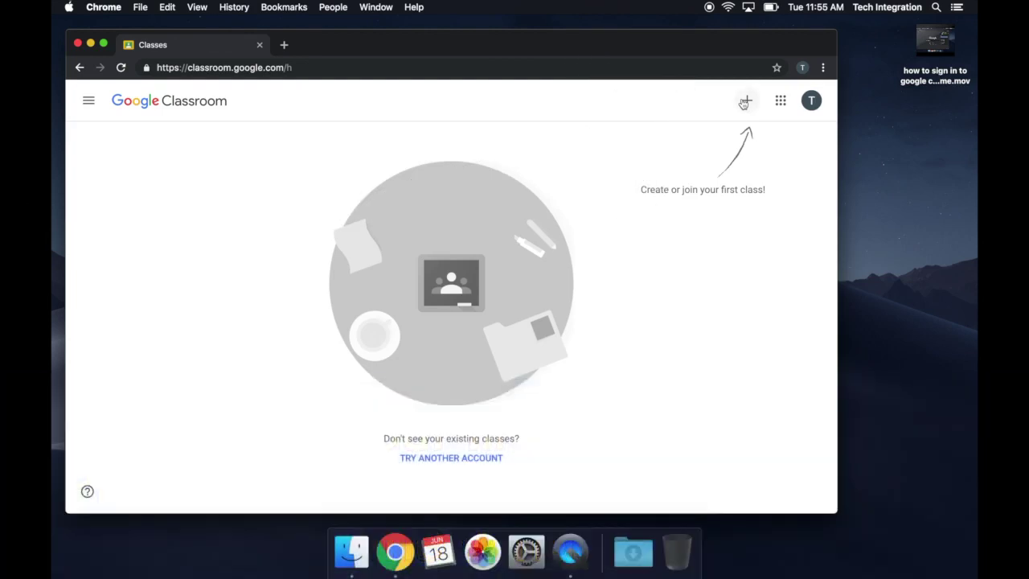
{"action": "left_click", "coordinate": [745, 102]}
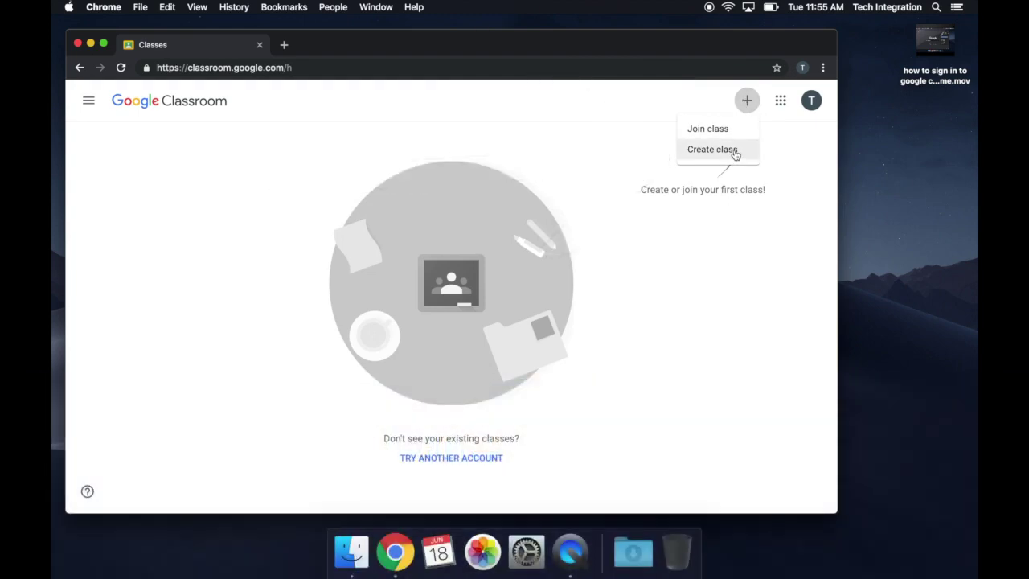
Step: Create a new class with the class name 'Grade 7 Science'
{"action": "left_click", "coordinate": [735, 153]}
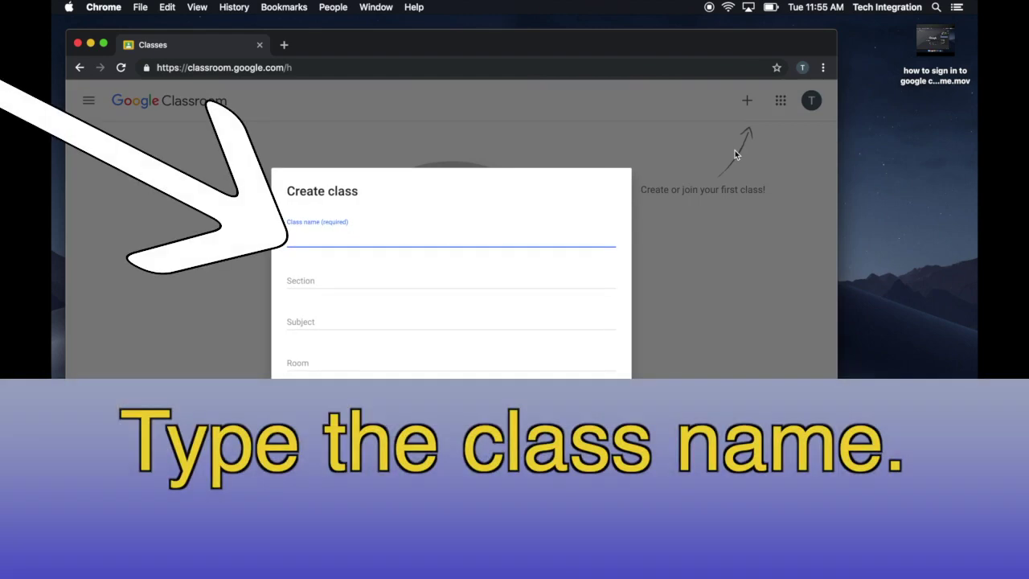
{"action": "type", "text": "Grade 7 Science"}
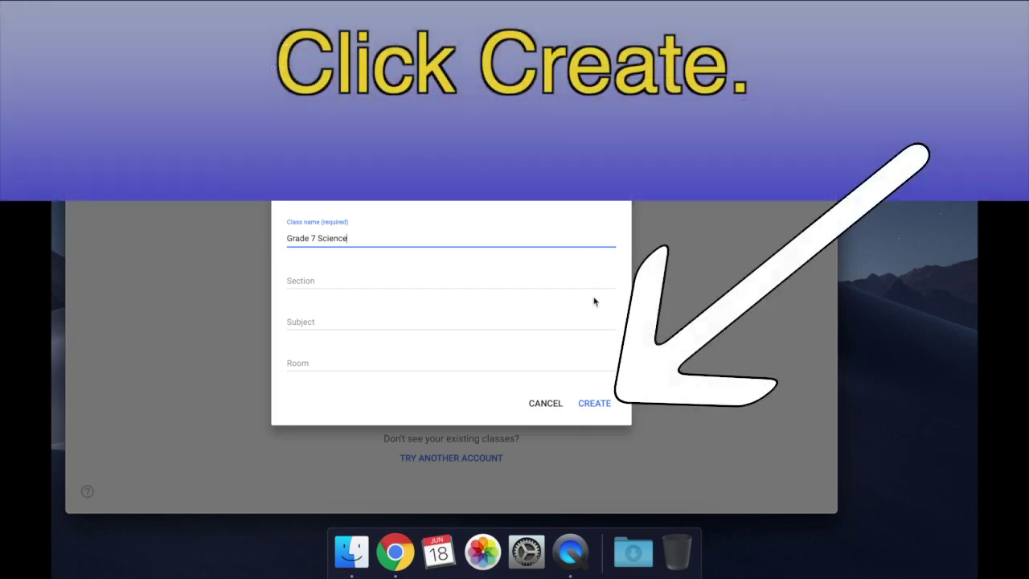
{"action": "left_click", "coordinate": [604, 406]}
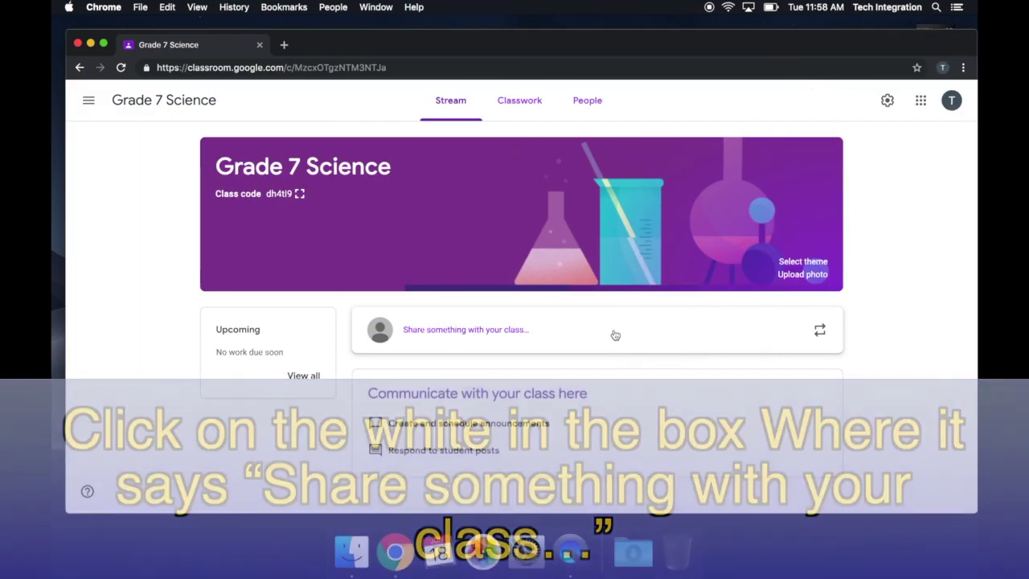
Step: Write the announcement 'Just a reminder to bring your signed permission slips for our field trip on Friday.'
{"action": "left_click", "coordinate": [613, 335]}
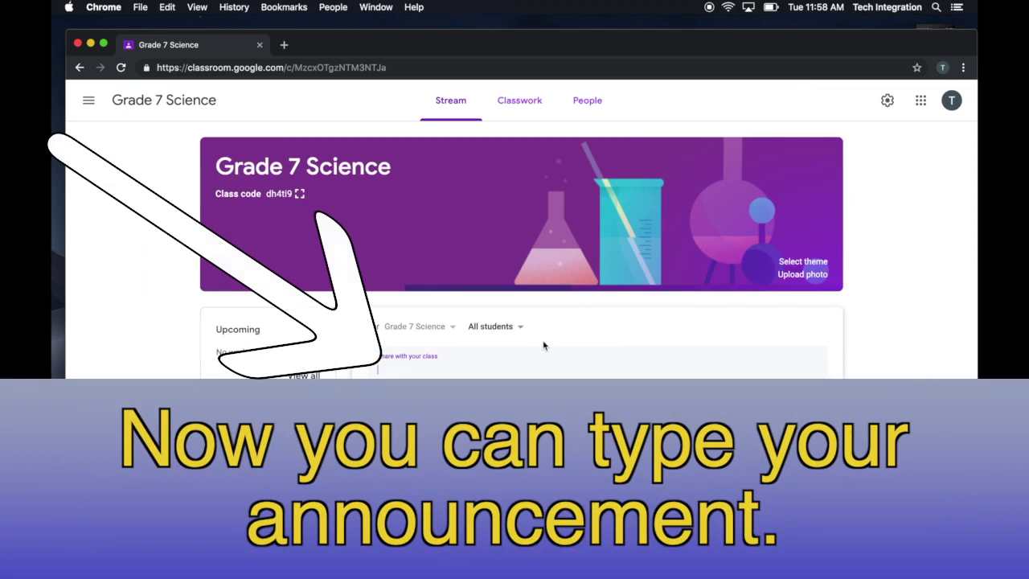
{"action": "type", "text": "Just a remi"}
{"action": "type", "text": "nder to br"}
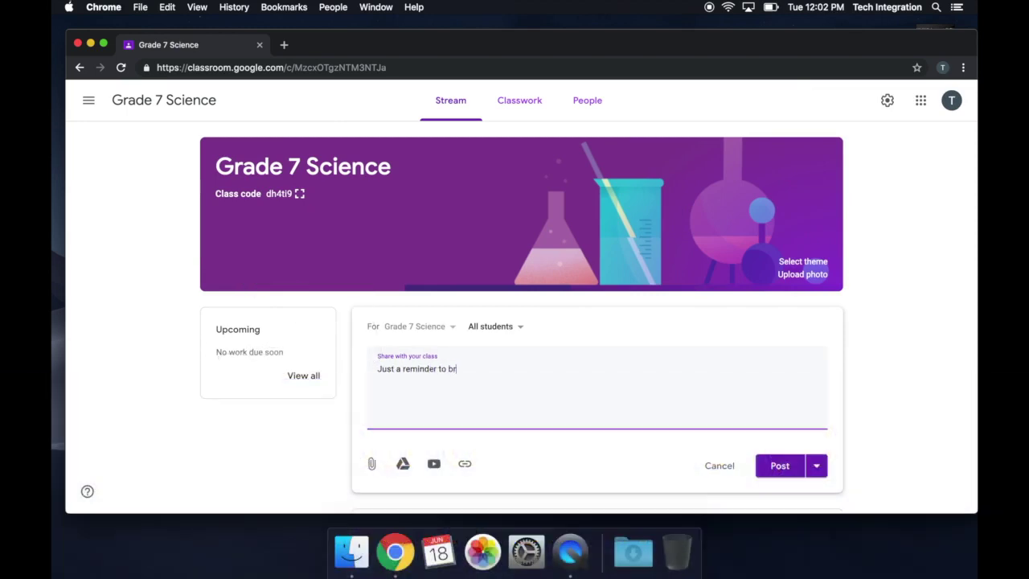
{"action": "type", "text": "ing your signed permission slips "}
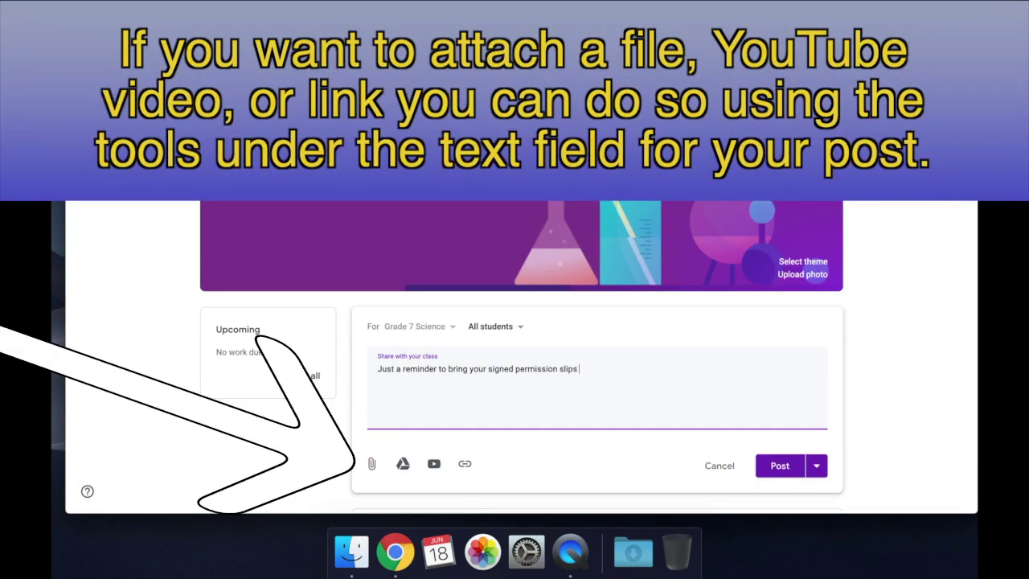
{"action": "type", "text": "for our field trip on Friday."}
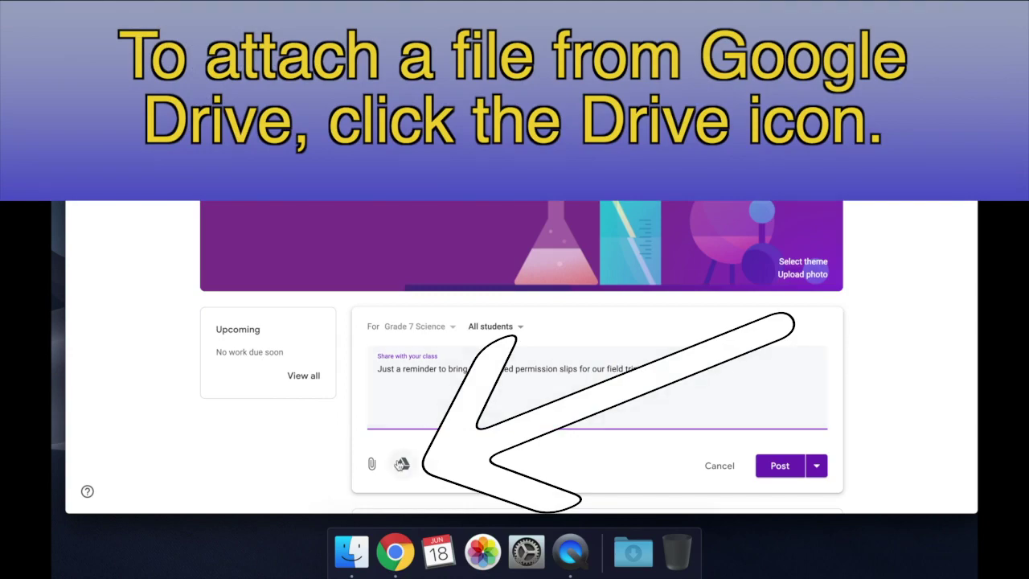
Step: Attach the Permission Slip Google Doc from Drive's Recent list to the announcement
{"action": "left_click", "coordinate": [401, 464]}
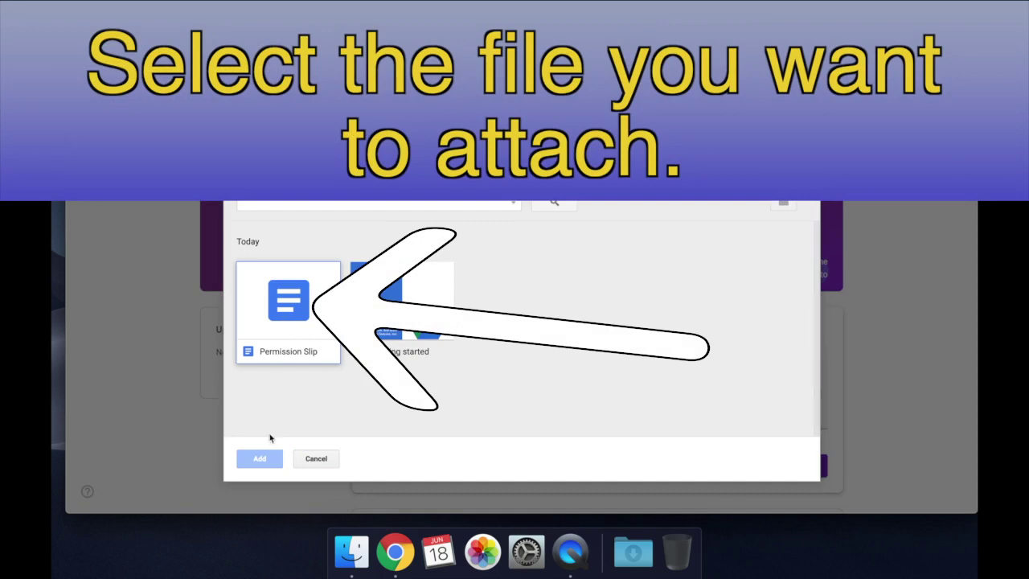
{"action": "left_click", "coordinate": [281, 322]}
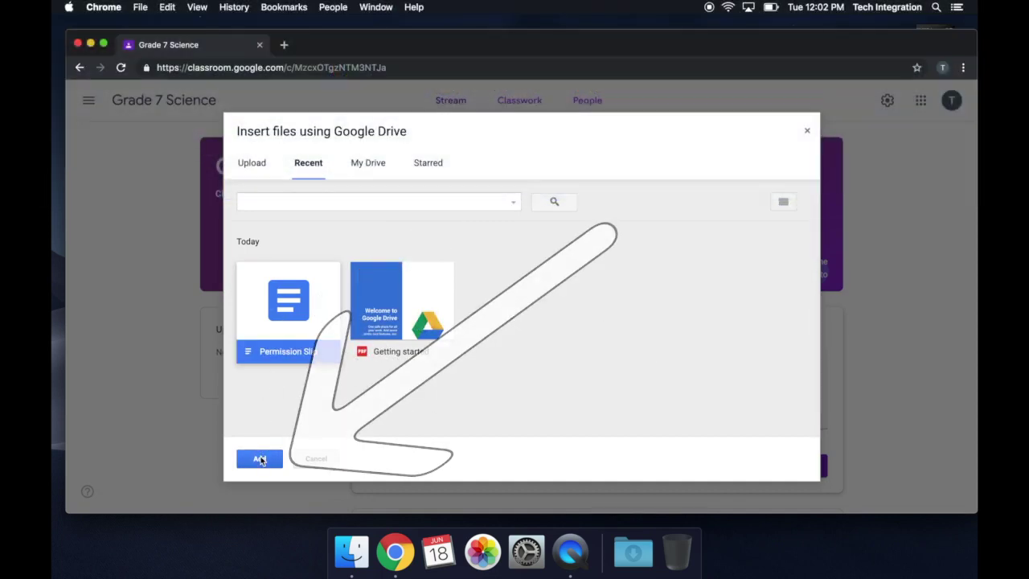
{"action": "left_click", "coordinate": [260, 460]}
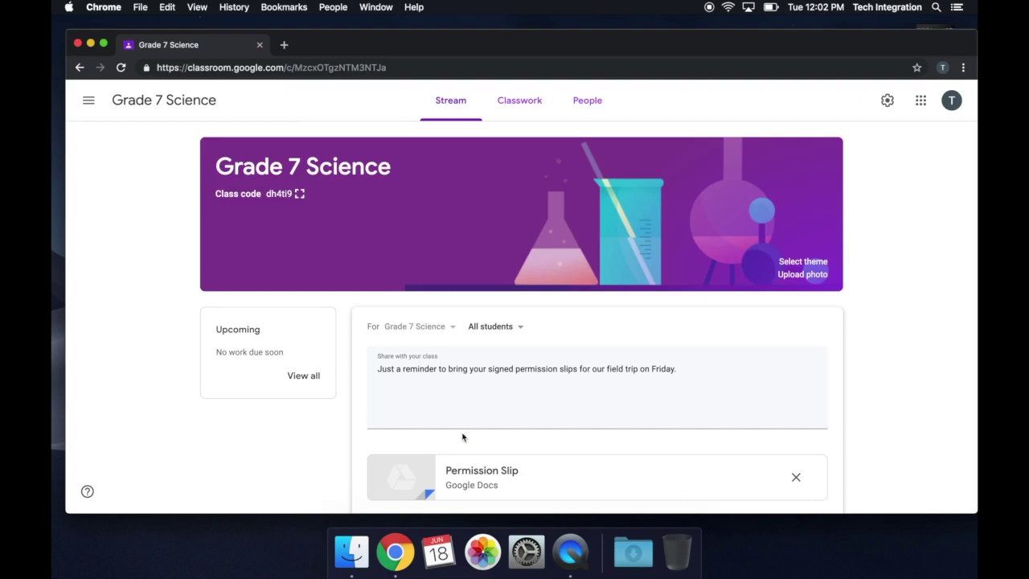
Step: Post the field-trip reminder announcement to the Grade 7 Science stream
{"action": "scroll", "coordinate": [496, 441], "scroll_direction": "down", "scroll_amount": 2}
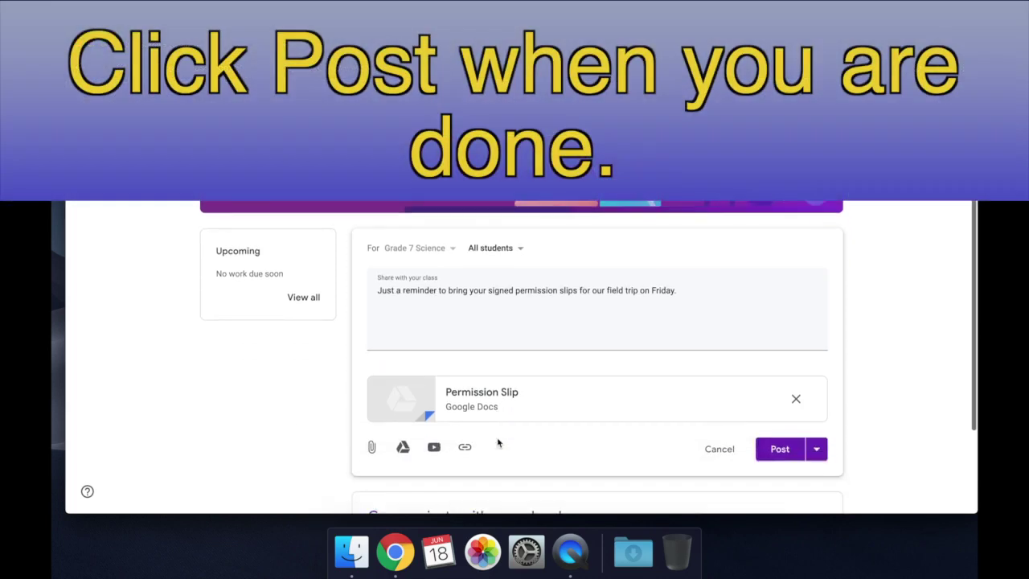
{"action": "left_click", "coordinate": [772, 447]}
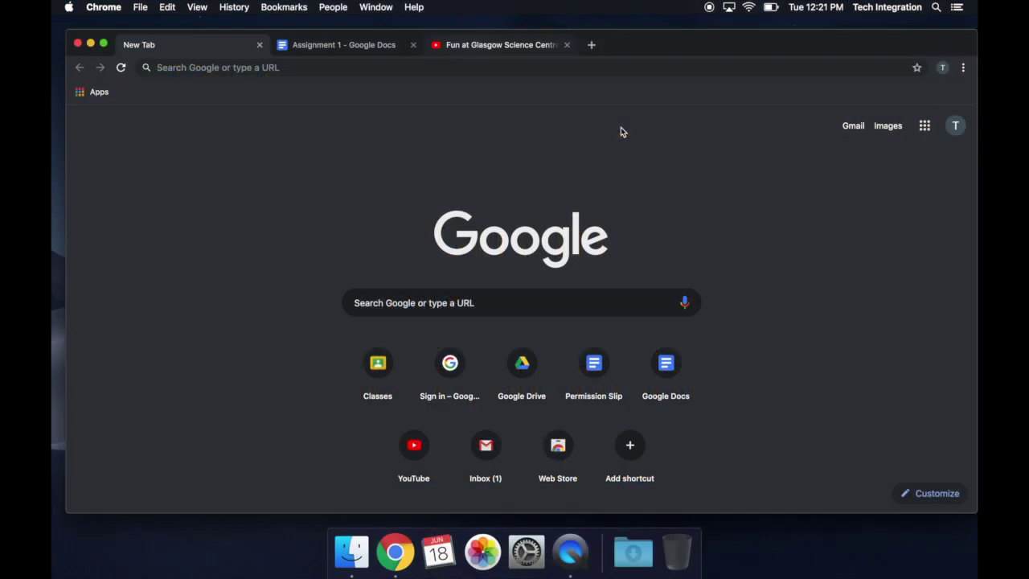
Step: Go to the Google Classroom Classes page from the Google apps grid
{"action": "left_click", "coordinate": [925, 126]}
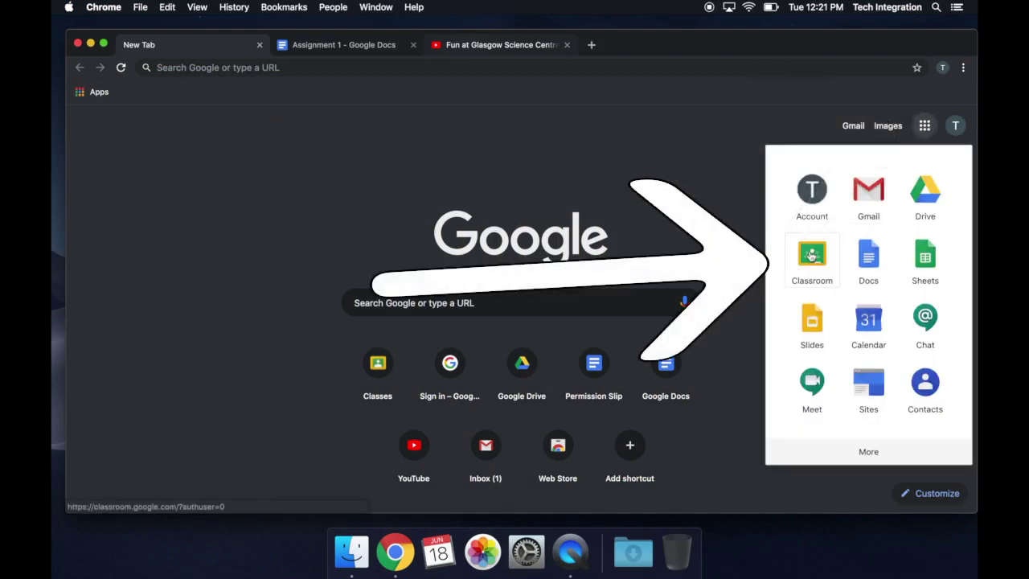
{"action": "left_click", "coordinate": [811, 256]}
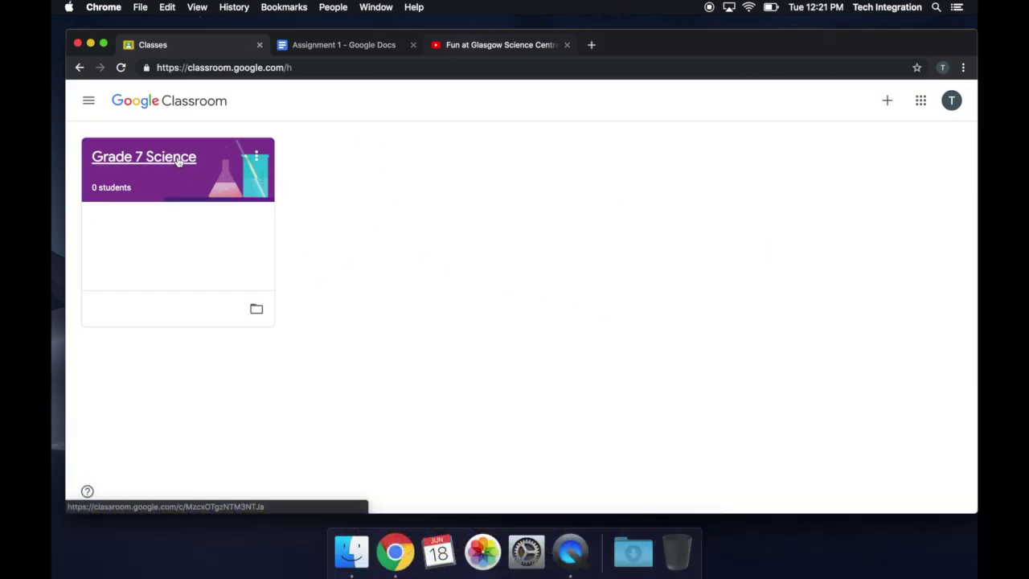
Step: Go to the Grade 7 Science class's Classwork page and show the Create menu options
{"action": "left_click", "coordinate": [178, 161]}
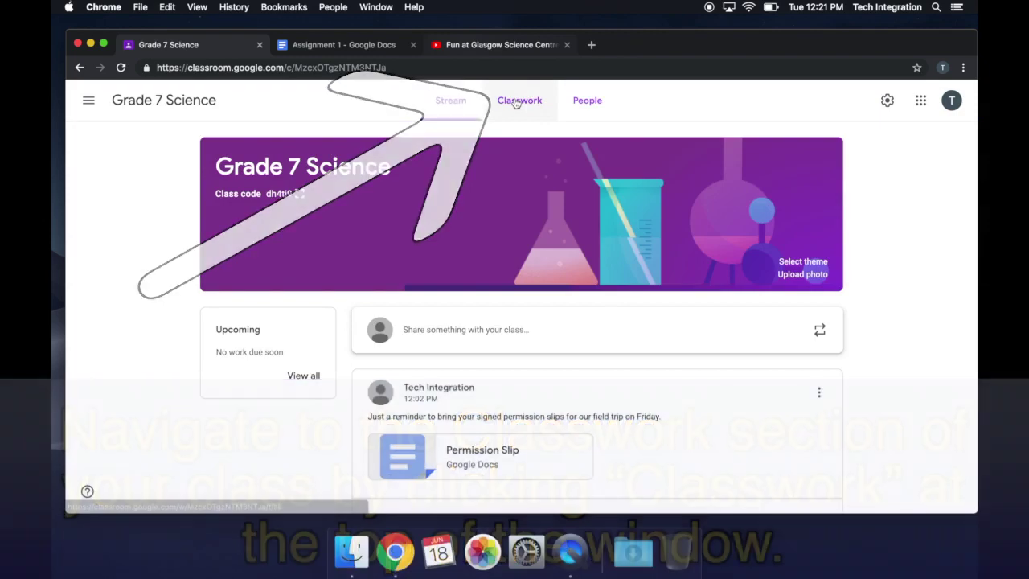
{"action": "left_click", "coordinate": [516, 101]}
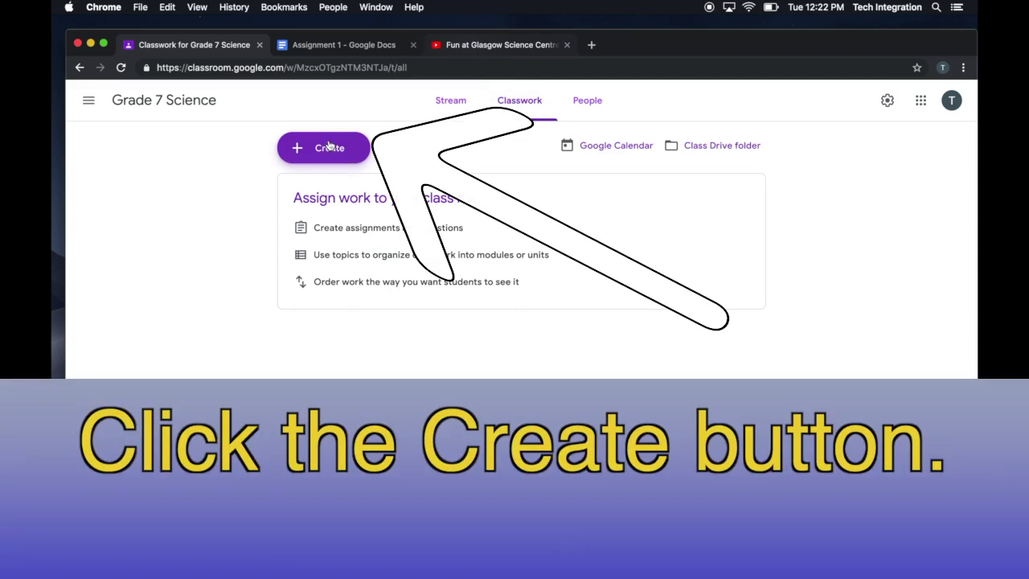
{"action": "left_click", "coordinate": [328, 147]}
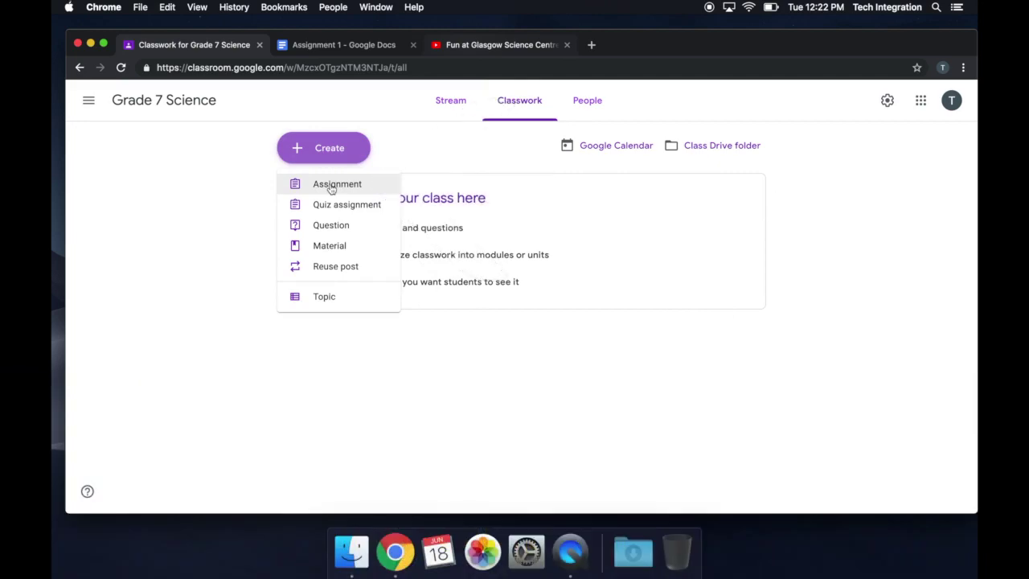
Step: Start an assignment titled 'Glasgow Science Centre Google Expedition' with field-trip instructions, 'Good luck!' on its own line
{"action": "left_click", "coordinate": [330, 186]}
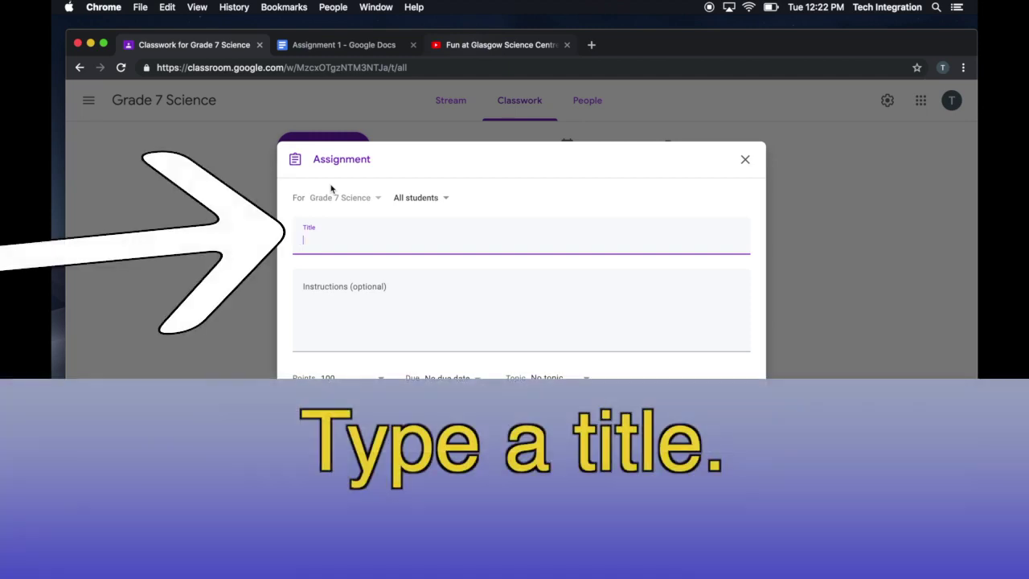
{"action": "type", "text": "Glasgow Science Centre Google Expedition"}
{"action": "key", "text": "Tab"}
{"action": "type", "text": "Using Google Expeditions, you will be going on a virtual field trip to Glasgow Science Centre."}
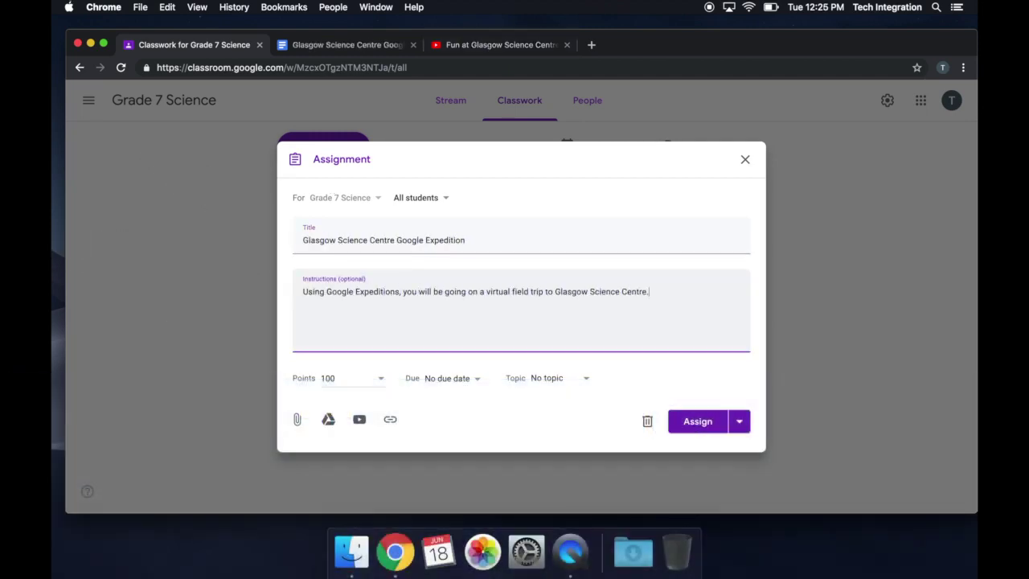
{"action": "type", "text": " Following the field trip, open the attached Google Doc and respond and reflect on this experience in the space provided. Free free to use the attached YouTube video as a resource if needed. Goog"}
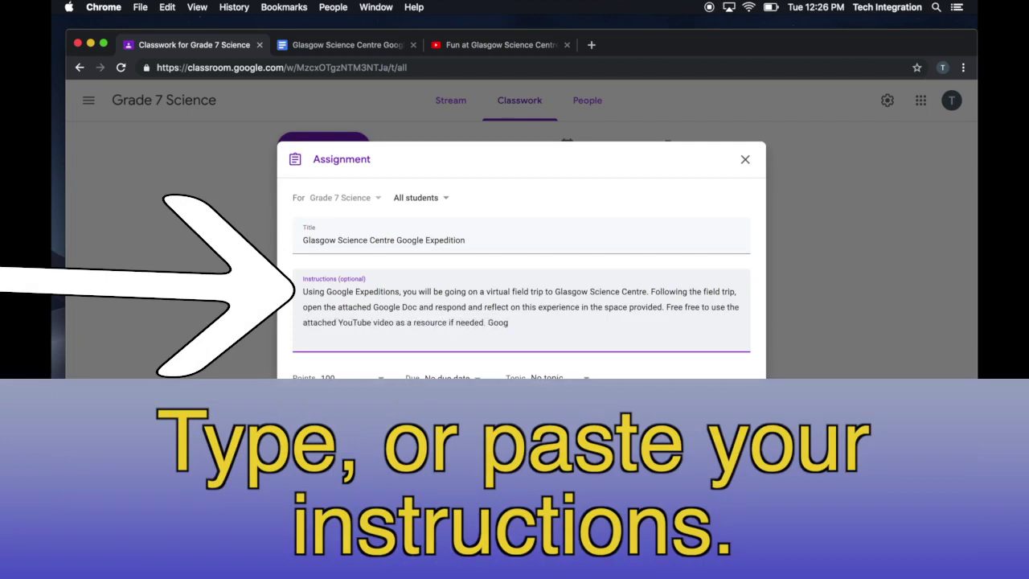
{"action": "type", "text": "d luck!"}
{"action": "left_click", "coordinate": [488, 322]}
{"action": "key", "text": "Return"}
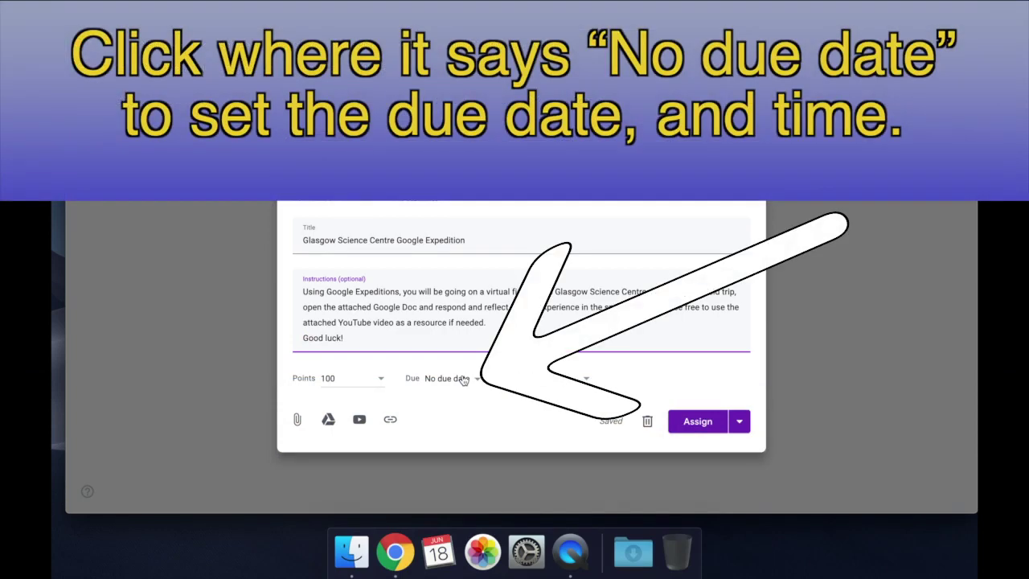
Step: Set the assignment due date to June 21 with an 11:59 PM due time
{"action": "left_click", "coordinate": [464, 379]}
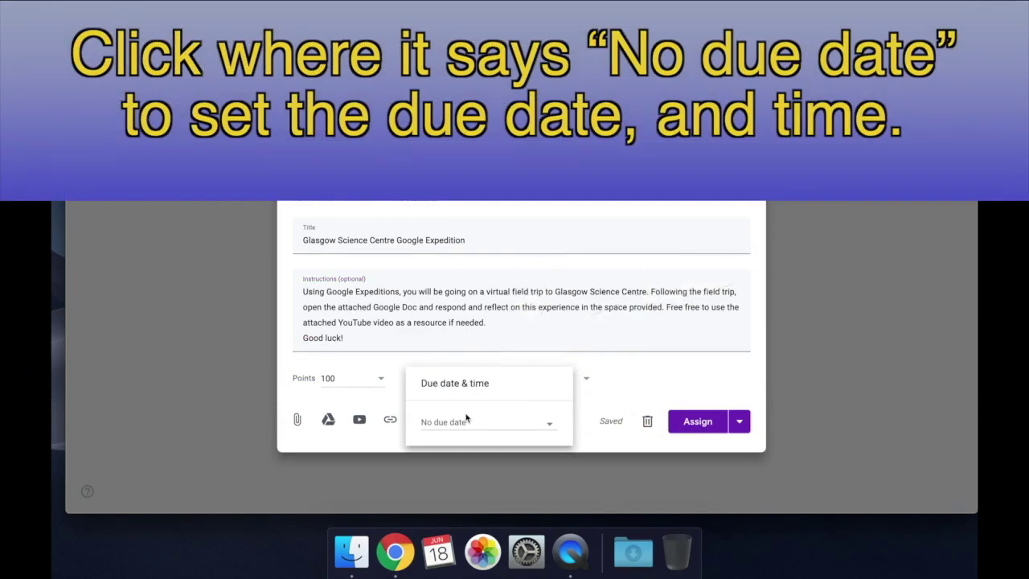
{"action": "left_click", "coordinate": [464, 423]}
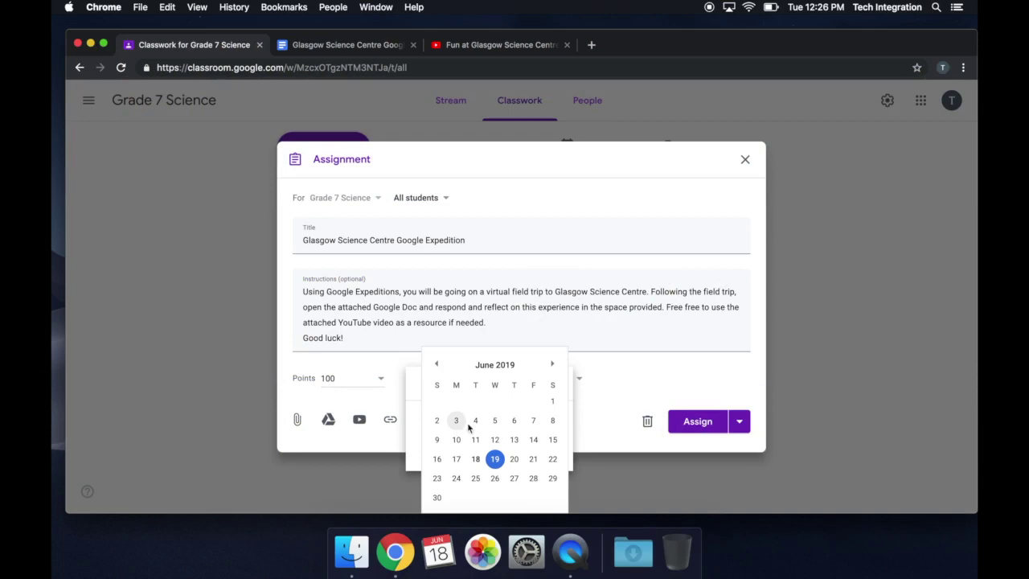
{"action": "left_click", "coordinate": [534, 459]}
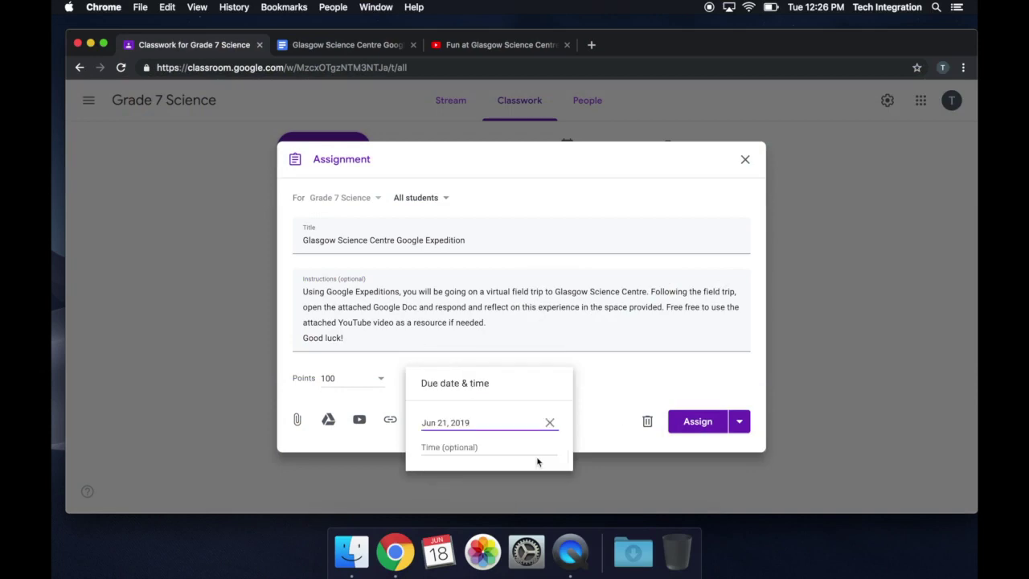
{"action": "left_click", "coordinate": [489, 450]}
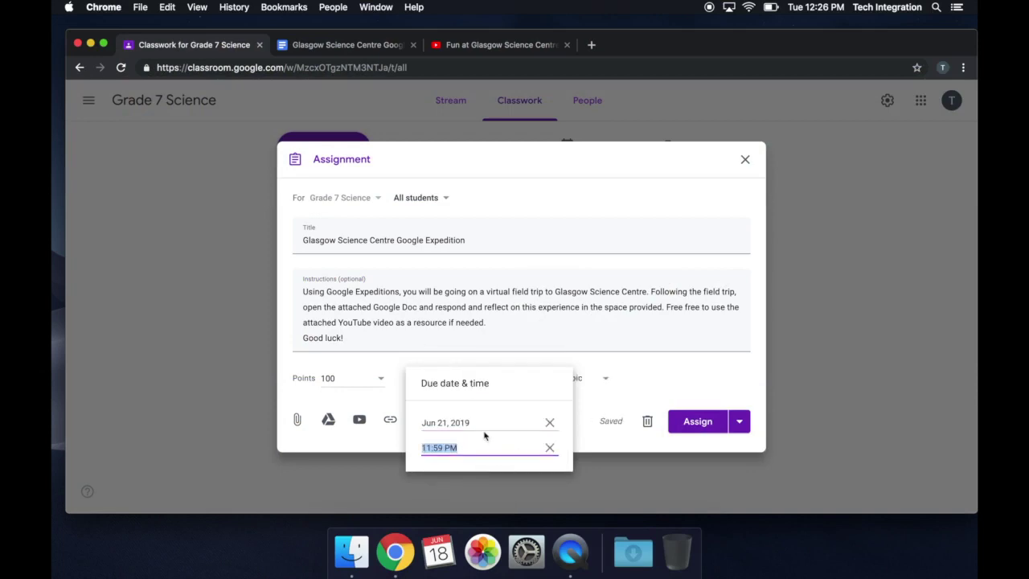
{"action": "left_click", "coordinate": [581, 324]}
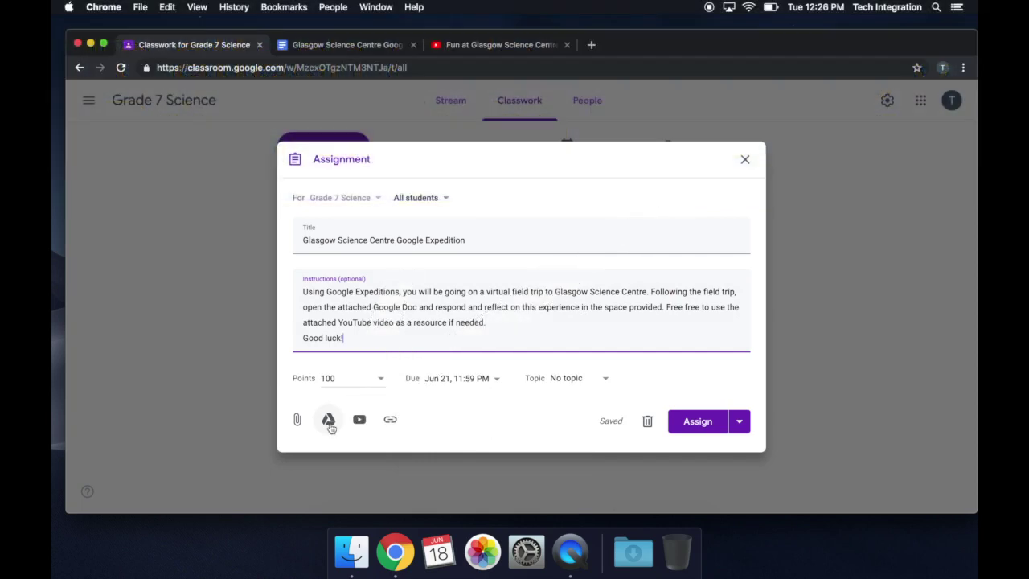
Step: Attach the Glasgow Science Centre document from Google Drive to the assignment
{"action": "left_click", "coordinate": [329, 423]}
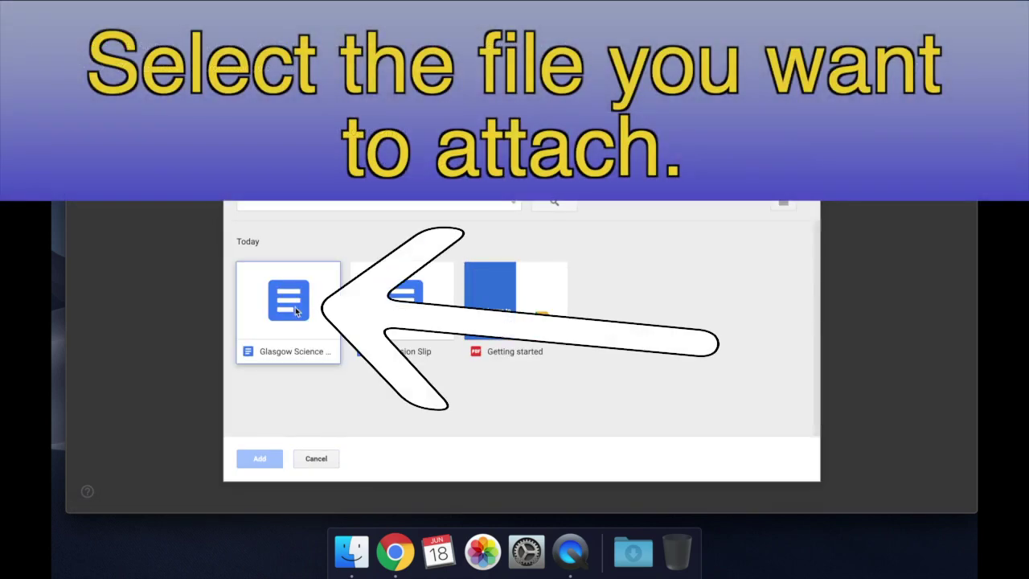
{"action": "left_click", "coordinate": [290, 309]}
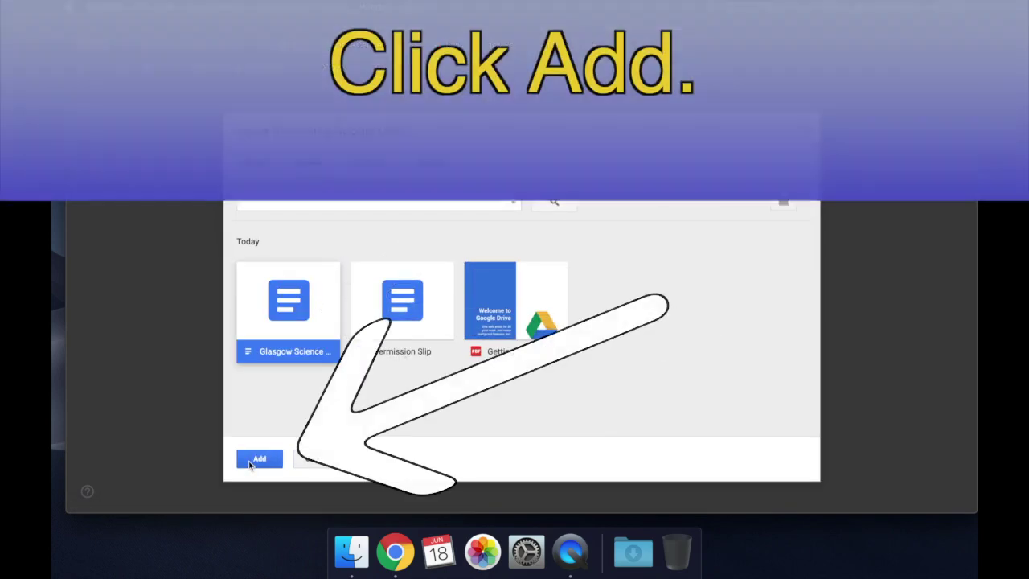
{"action": "left_click", "coordinate": [249, 461]}
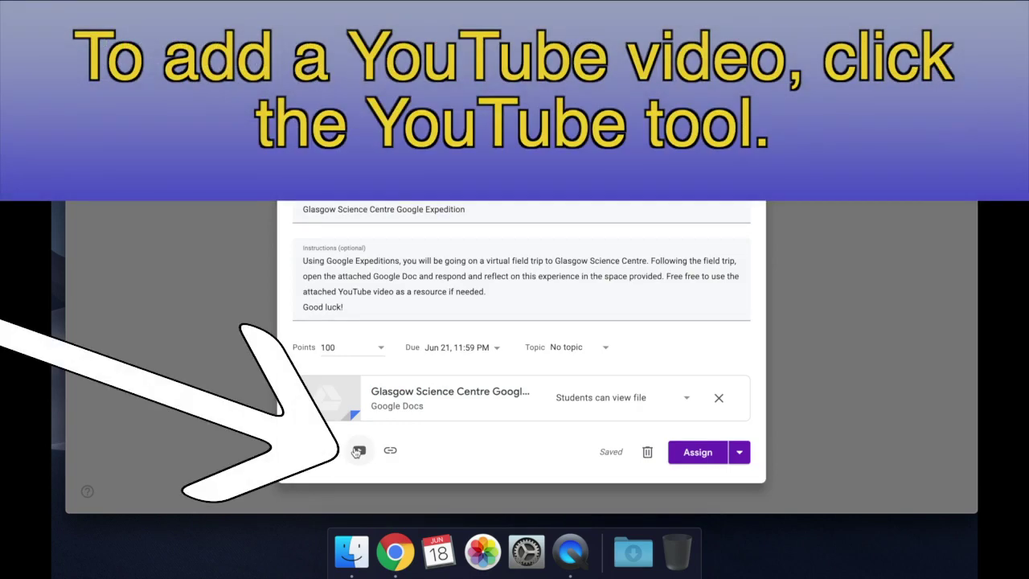
Step: Copy the 'Fun at Glasgow Science Centre' YouTube link and attach the video by URL
{"action": "left_click", "coordinate": [358, 451]}
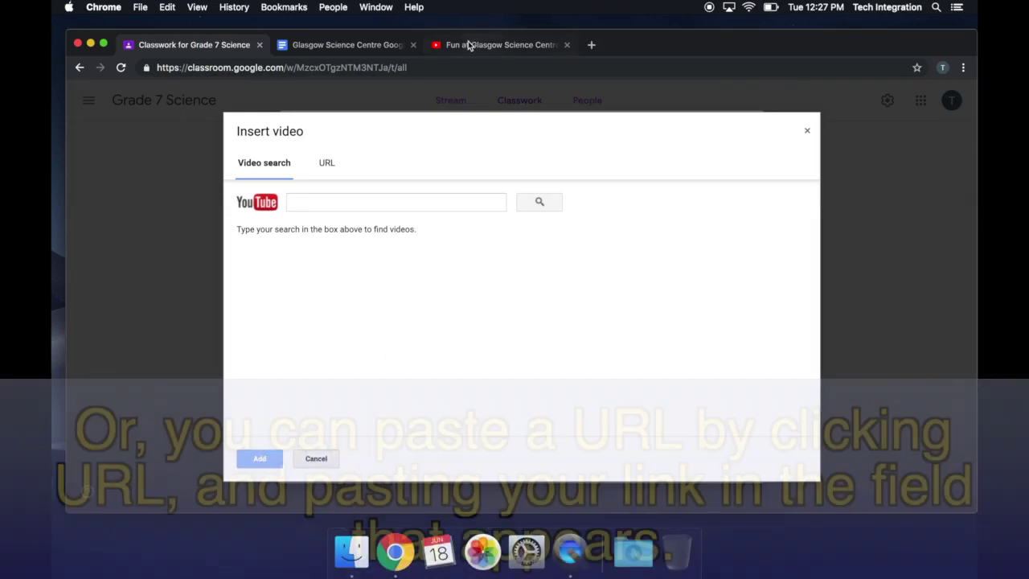
{"action": "left_click", "coordinate": [469, 46]}
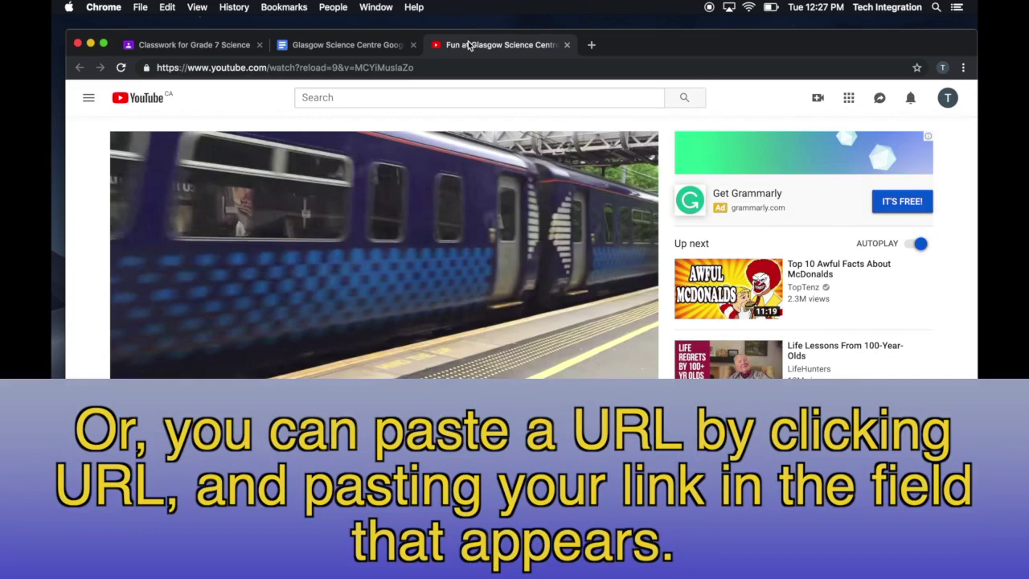
{"action": "left_click", "coordinate": [427, 67]}
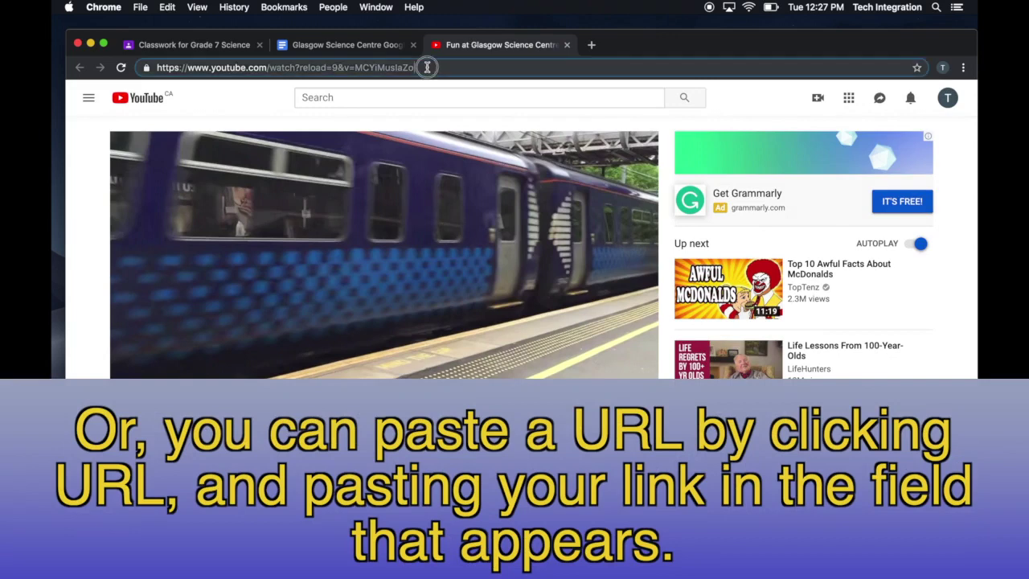
{"action": "left_click", "coordinate": [218, 44]}
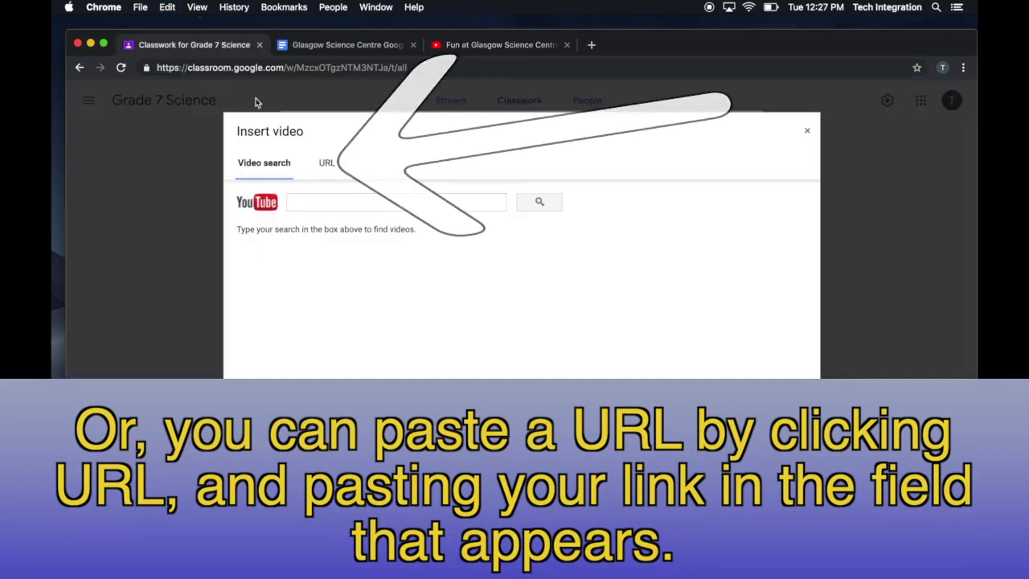
{"action": "left_click", "coordinate": [325, 163]}
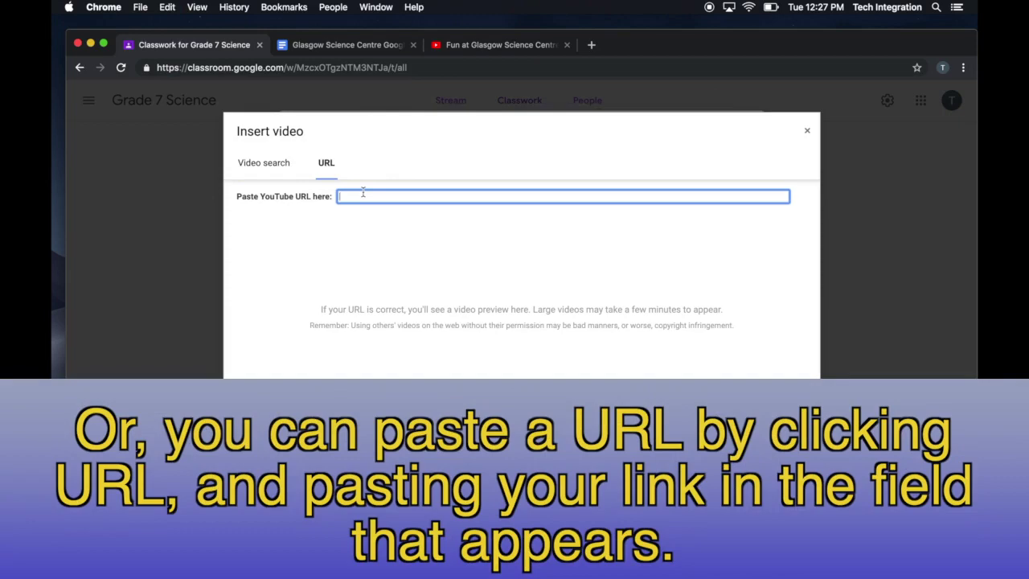
{"action": "type", "text": "https://www.youtube.com/watch?reload=9&v=MCYiMusIaZo"}
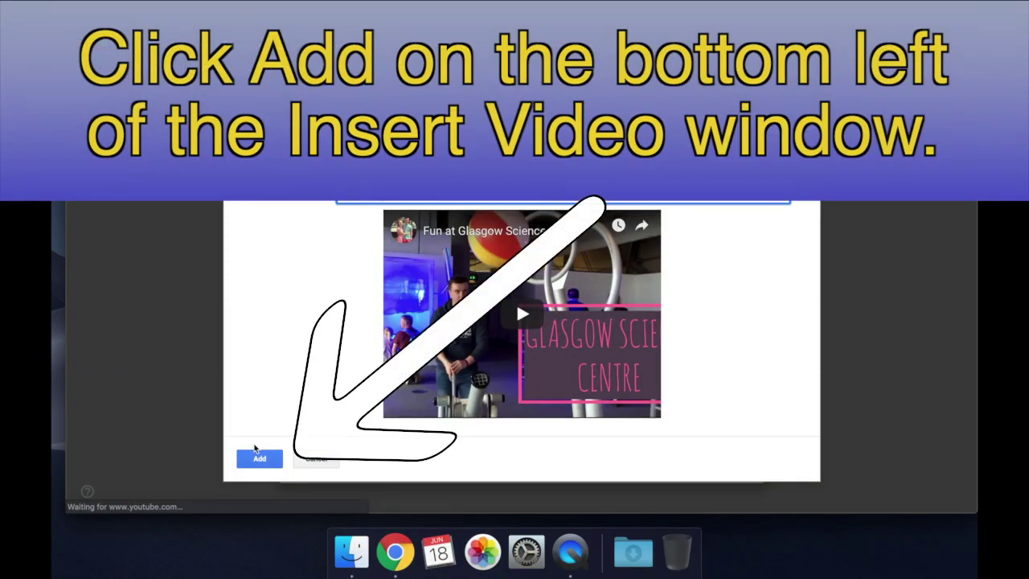
{"action": "left_click", "coordinate": [256, 452]}
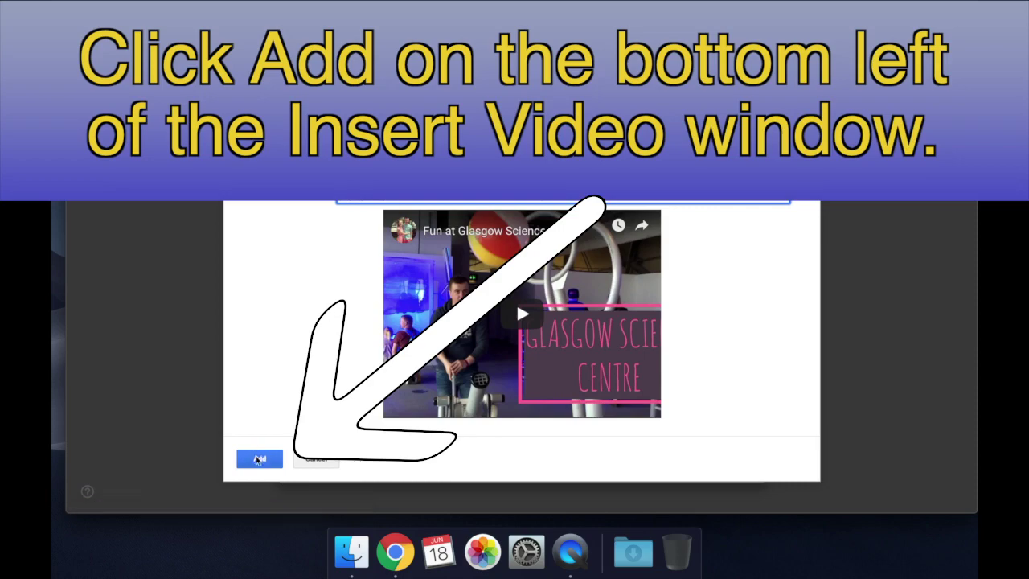